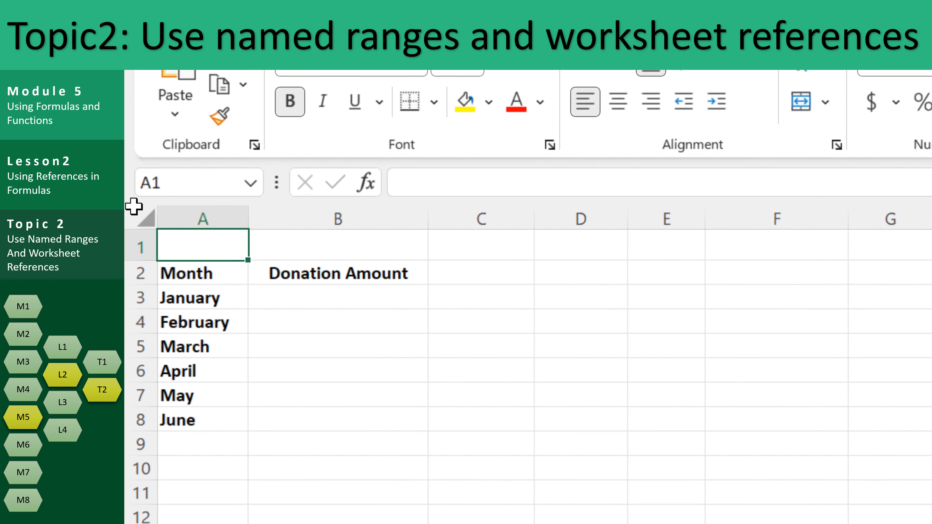
Go to the cell named Donation from the Summary sheet's list of defined names.
click(251, 184)
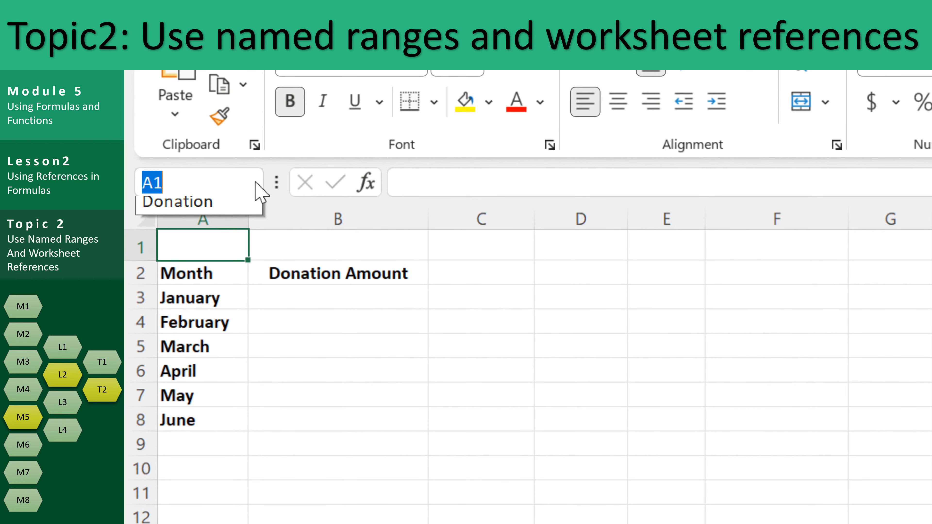
click(216, 215)
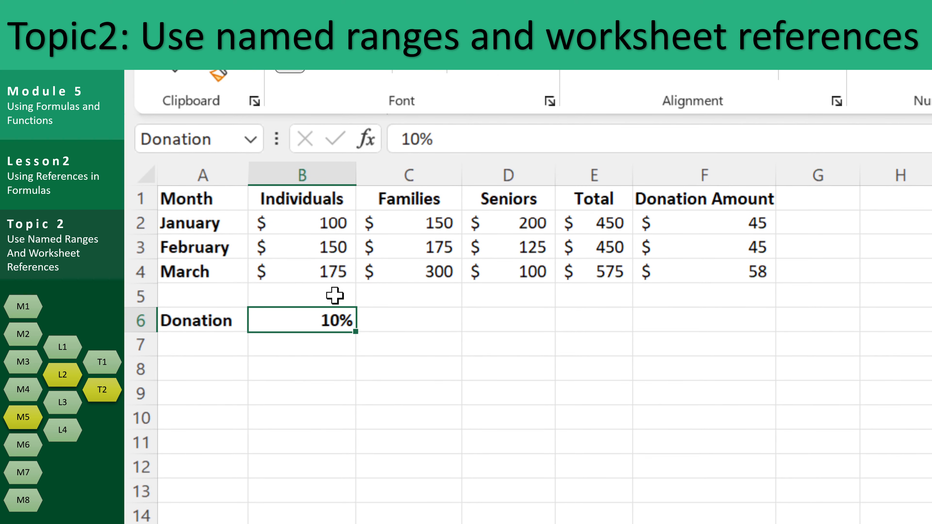
Enter the formula =Donation*E2 in F2 to calculate January's donation amount, accepting the suggested name Donation.
click(715, 224)
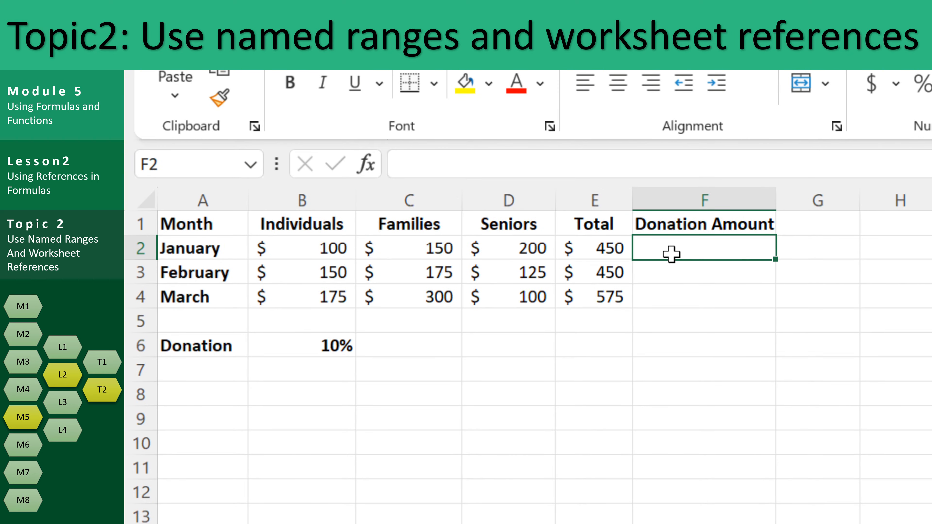
text(=)
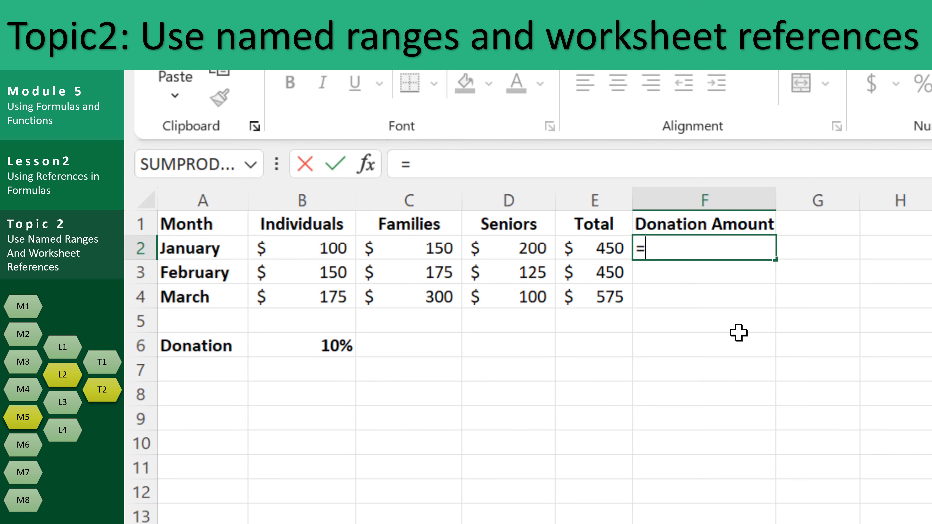
text(don)
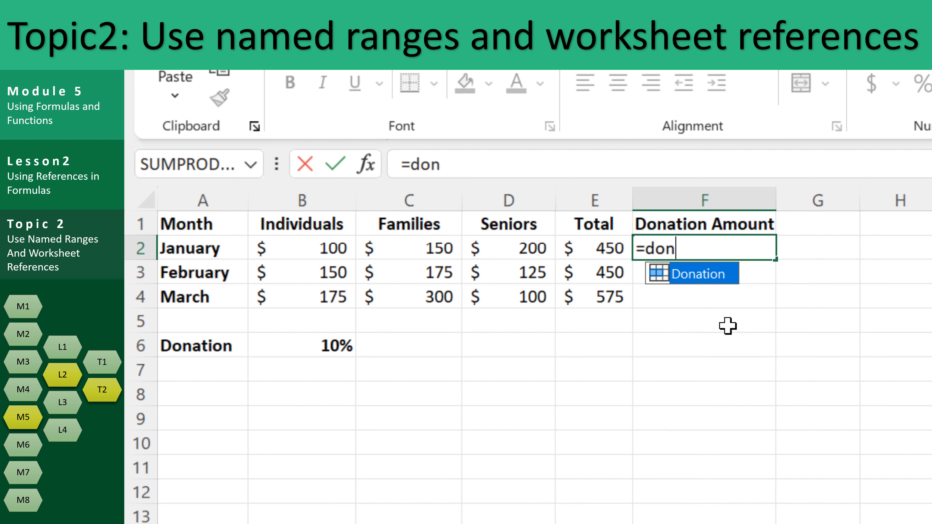
double_click(678, 275)
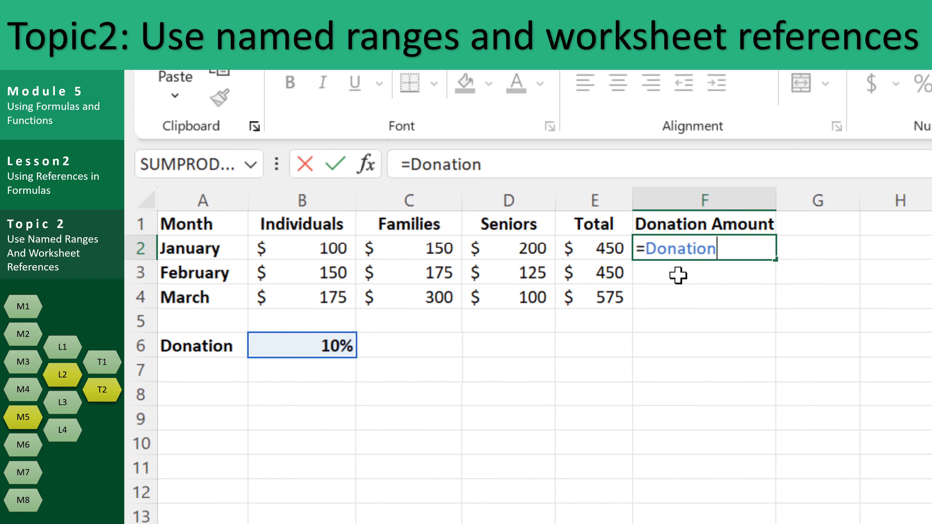
text(*)
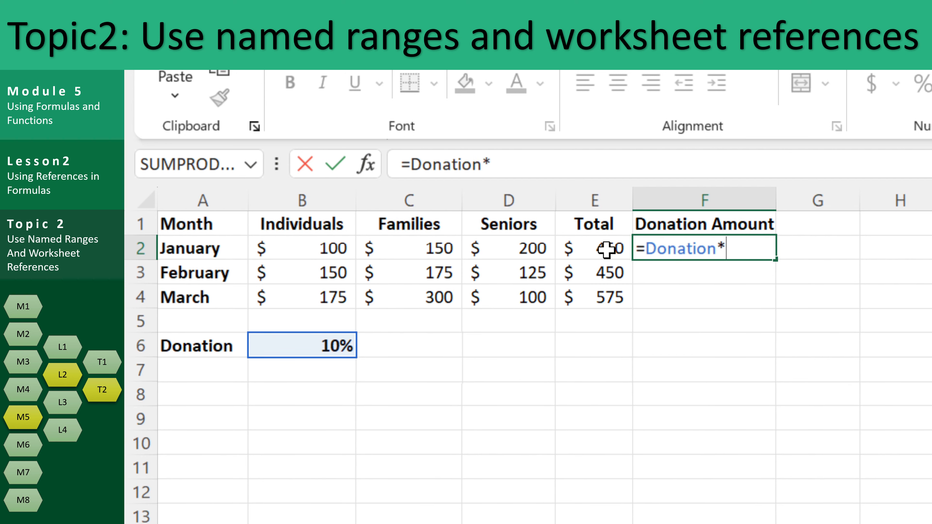
click(589, 232)
click(601, 248)
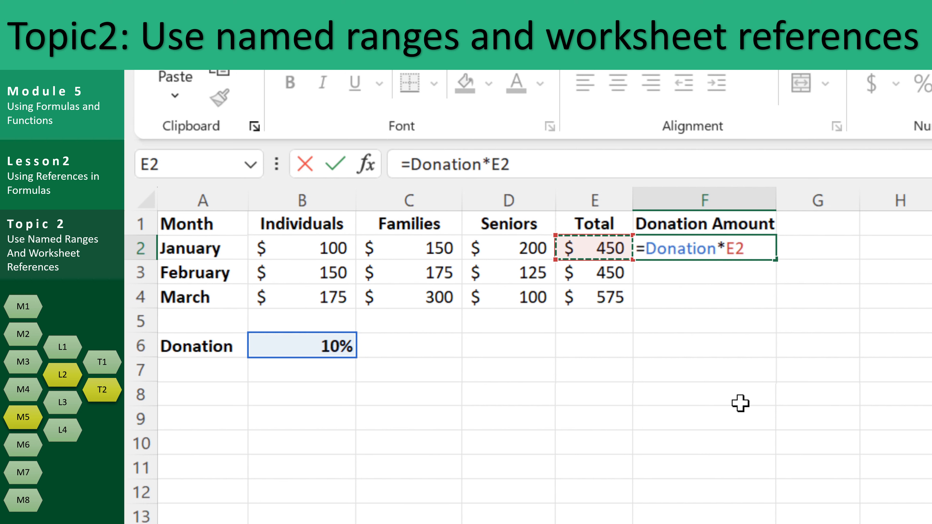
key(Return)
Fill the January donation formula from F2 down through F4.
key(Up)
key(shift+Down)
key(shift+Down)
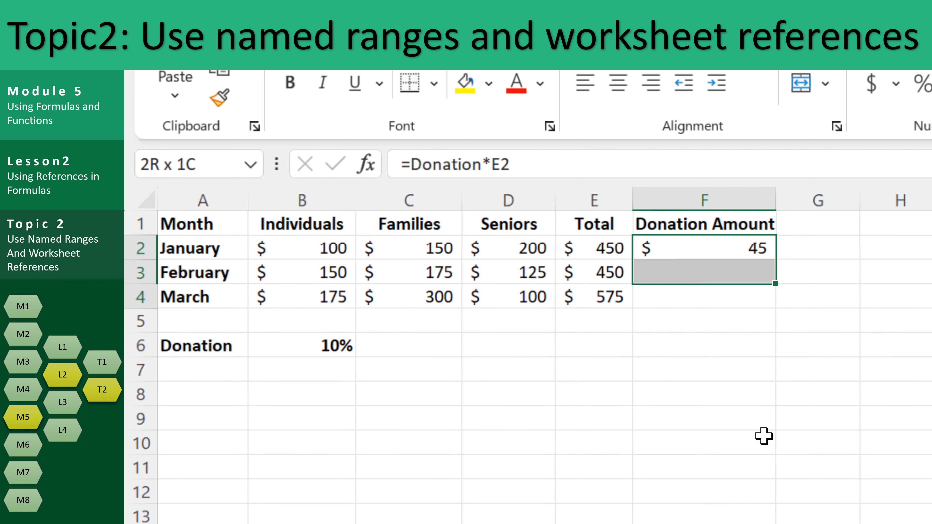
key(ctrl+d)
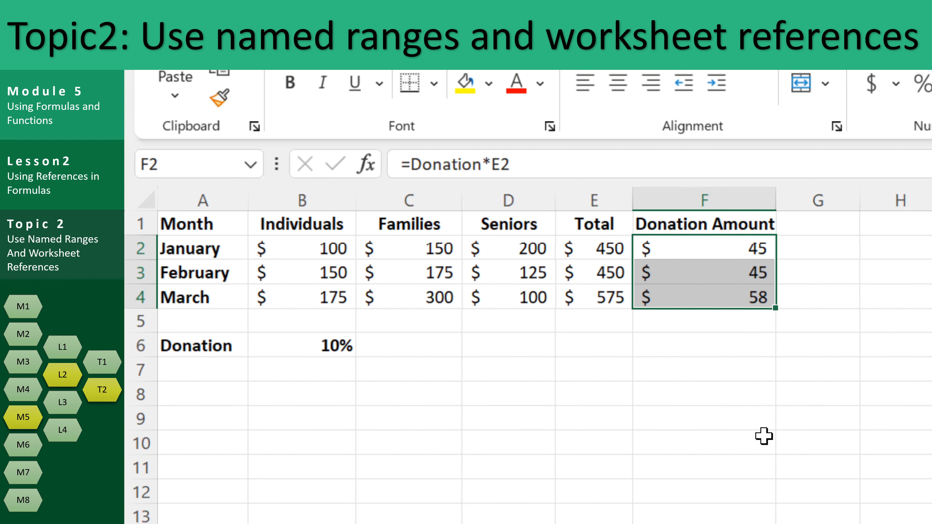
Inspect the copied formulas for February and March in F3 and F4, leaving them unedited.
double_click(735, 281)
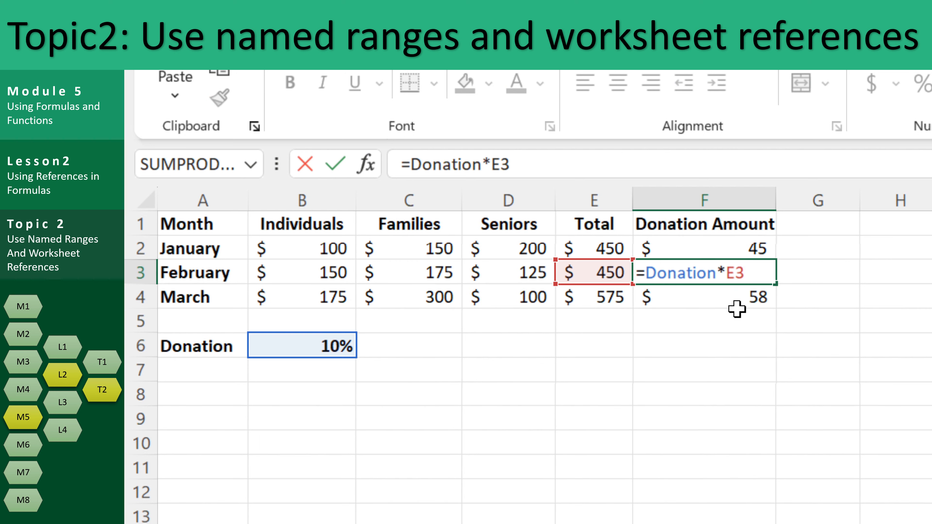
key(Escape)
click(727, 298)
double_click(727, 298)
key(Escape)
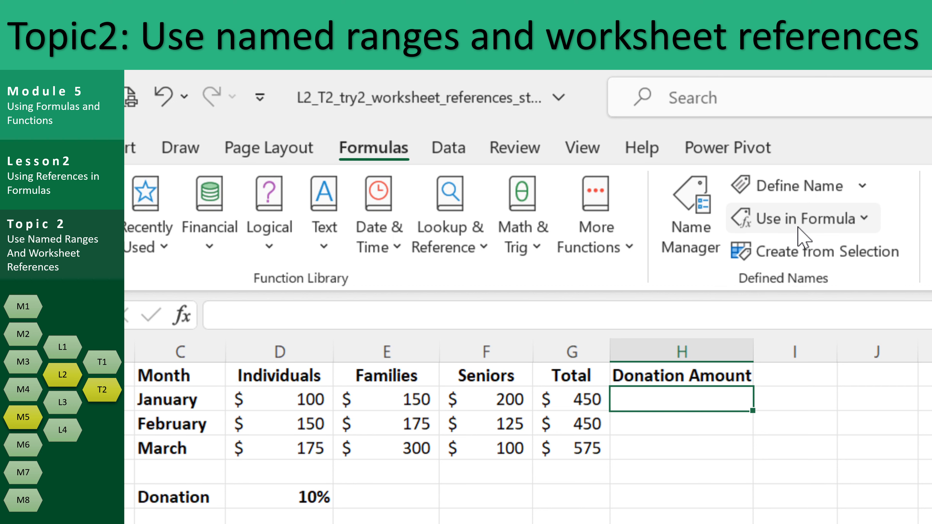
Enter =Donation*G2 in H2, inserting the defined name Donation with Use in Formula.
click(809, 225)
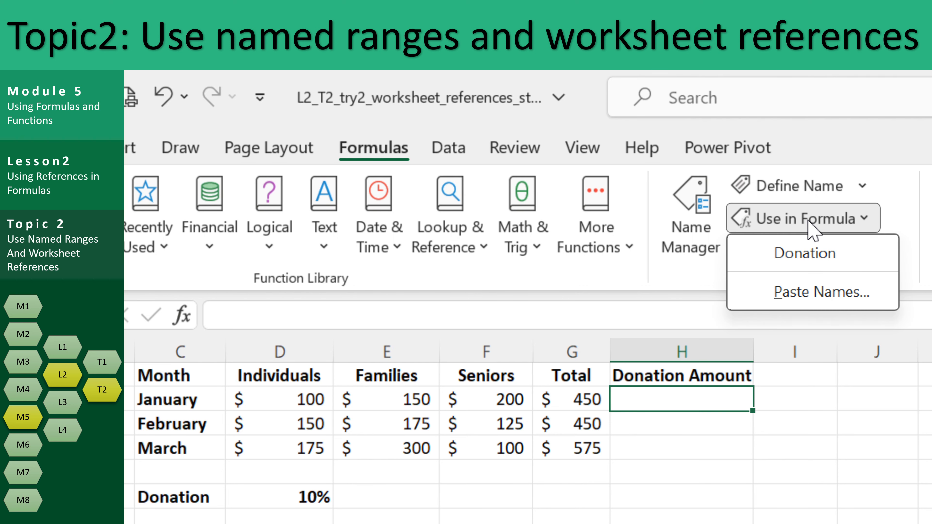
click(848, 261)
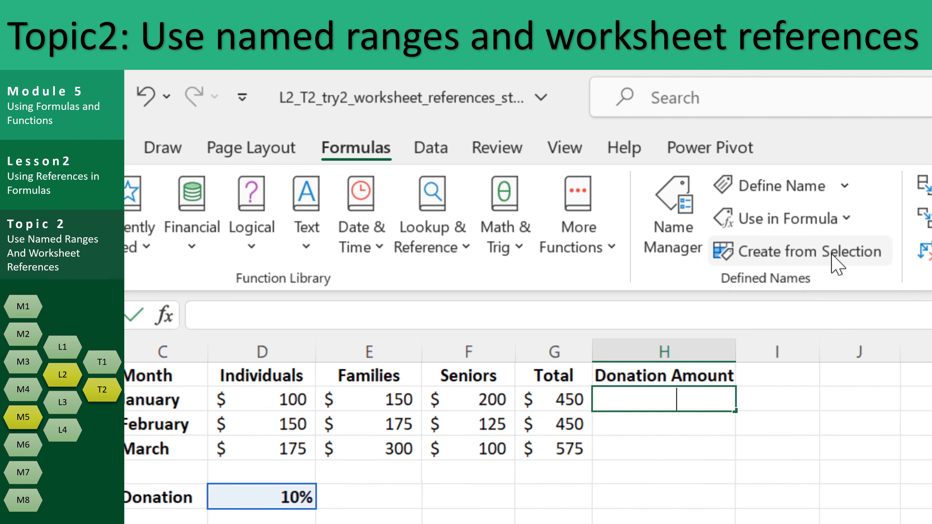
text(*)
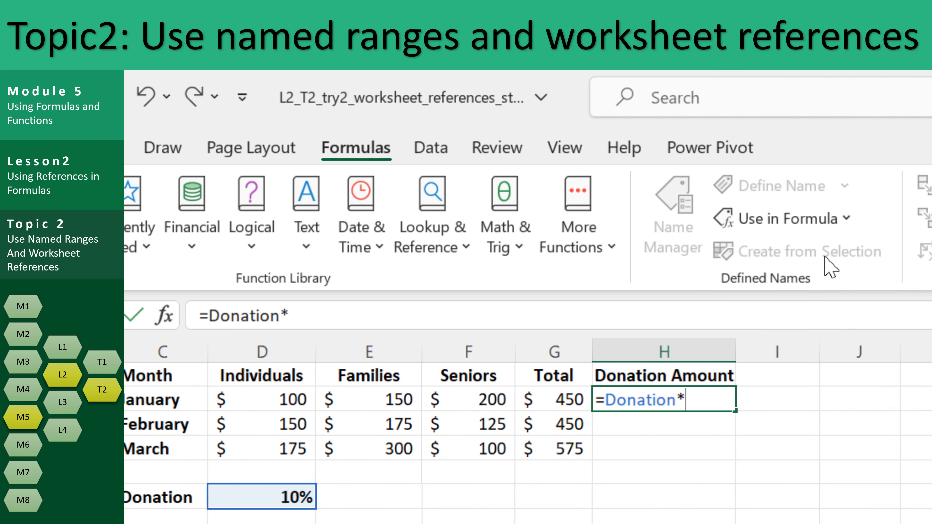
click(558, 396)
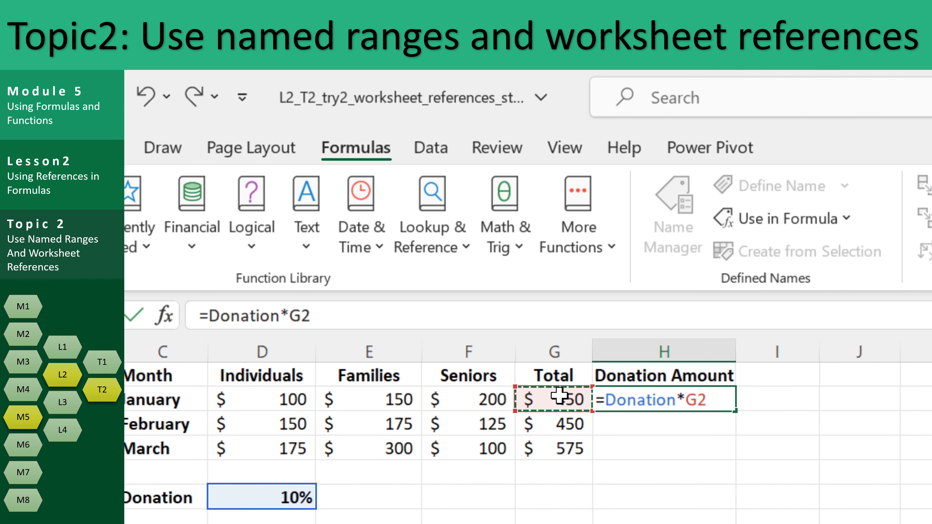
key(Return)
Fill the donation formula from H2 down through H4 for February and March.
key(Up)
key(shift+Down)
key(shift+Down)
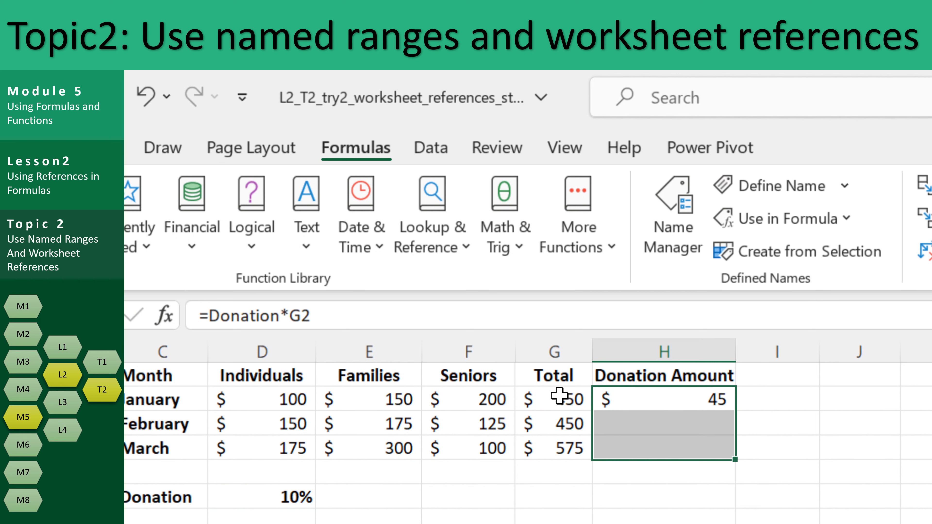
key(ctrl+d)
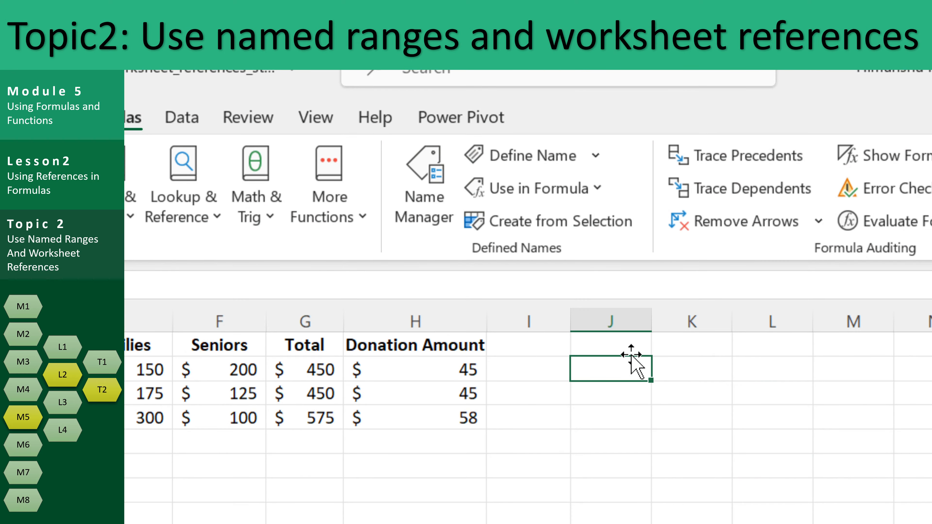
Paste the list of defined names starting at J2 and autofit the width of column K.
click(604, 187)
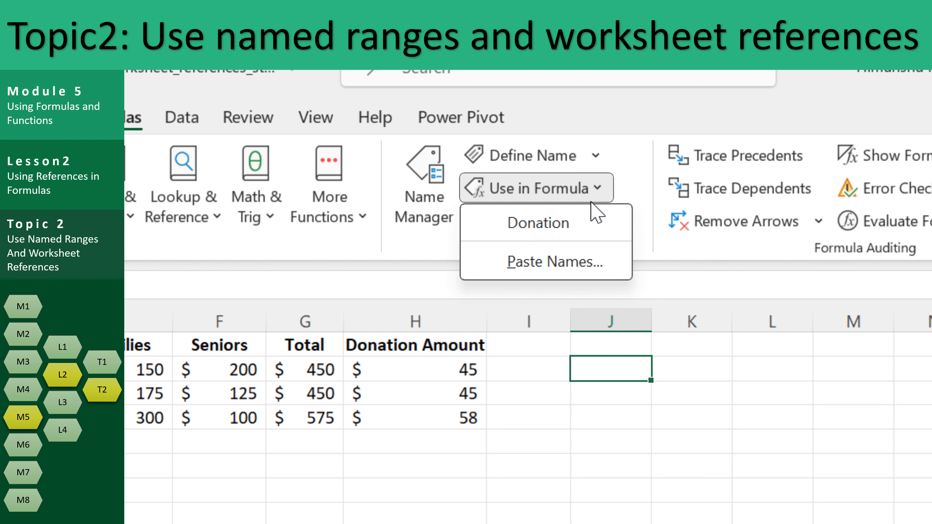
click(574, 259)
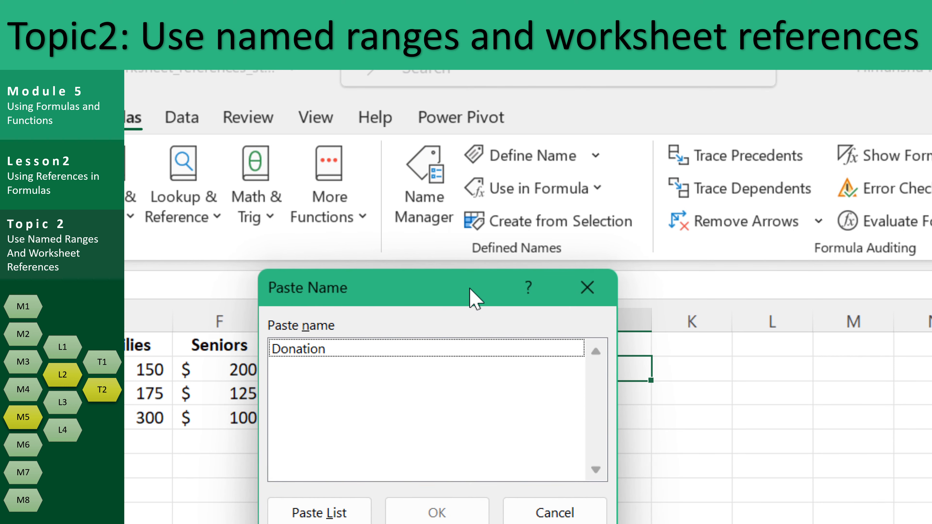
drag(473, 297, 393, 186)
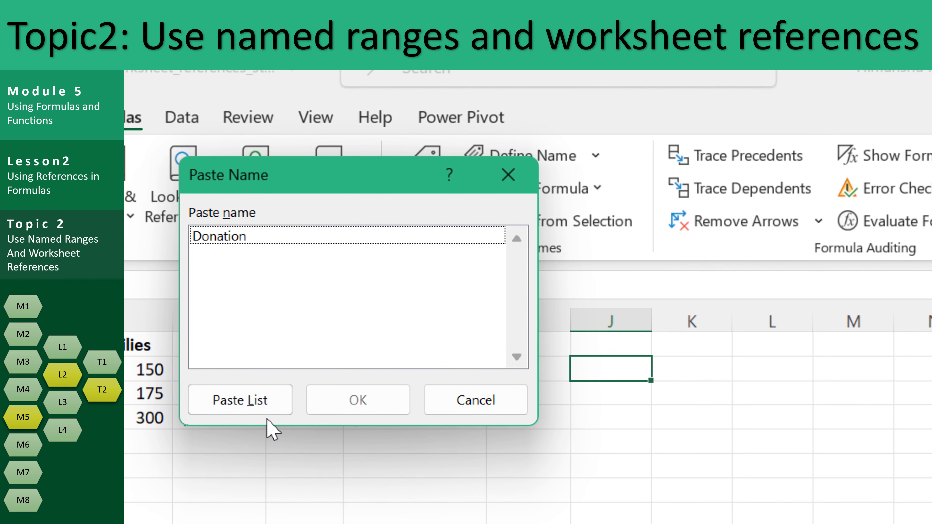
click(270, 404)
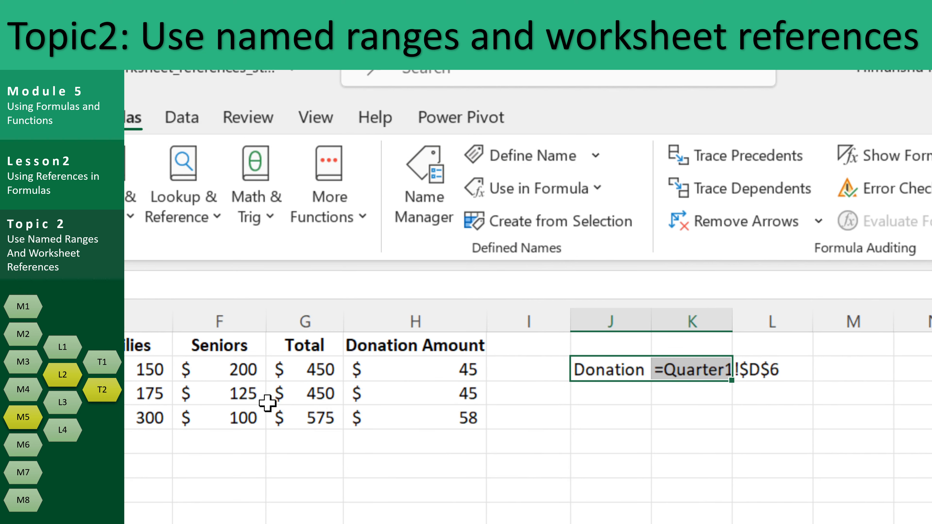
click(606, 418)
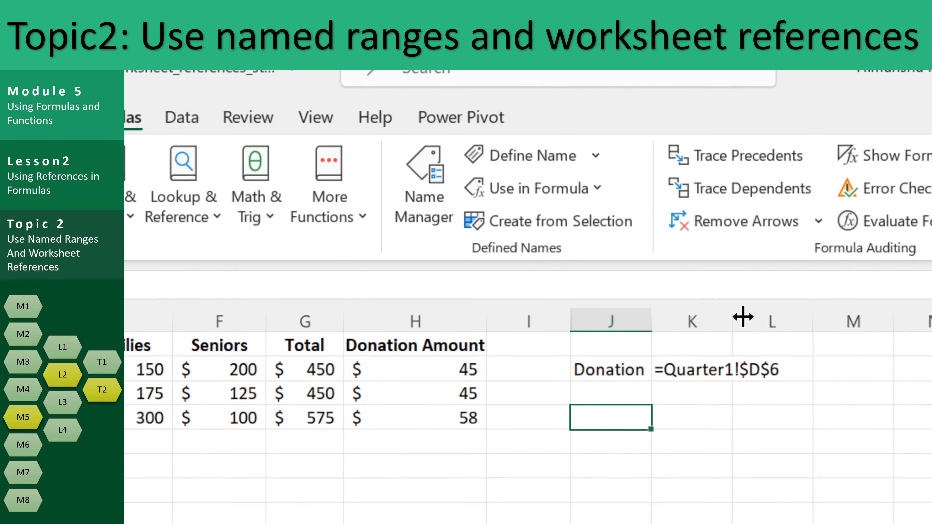
double_click(733, 318)
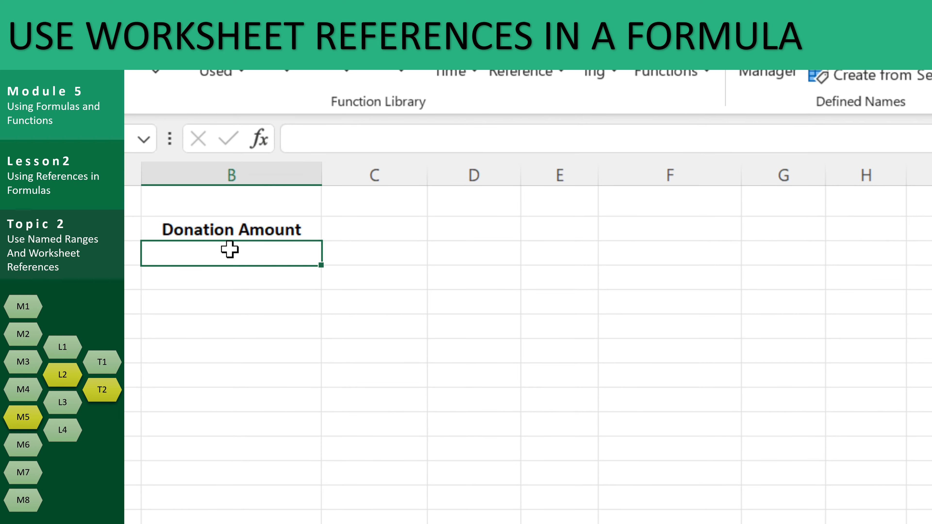
Enter =Quarter1!F3+Quarter2!F3 in B3 of the Summary sheet to add January's donations from both quarter sheets.
text(=)
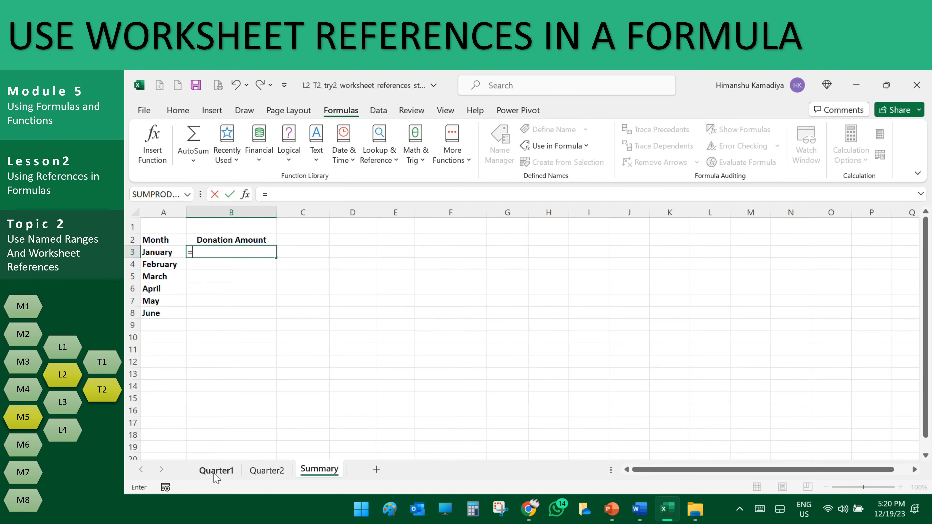
click(228, 467)
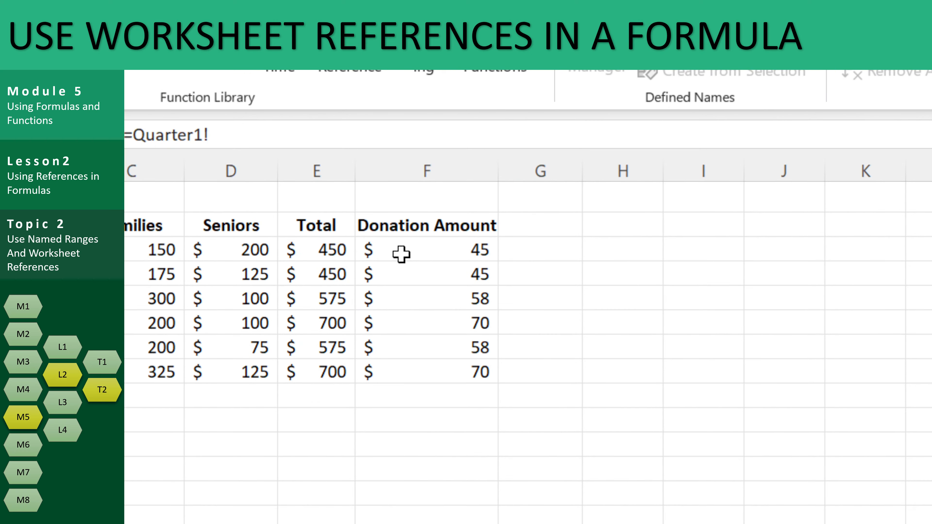
click(402, 254)
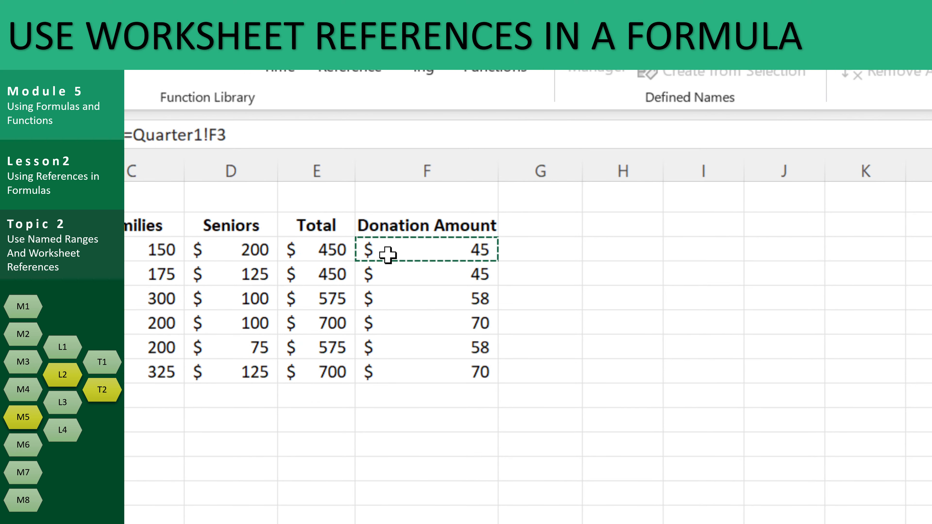
text(+)
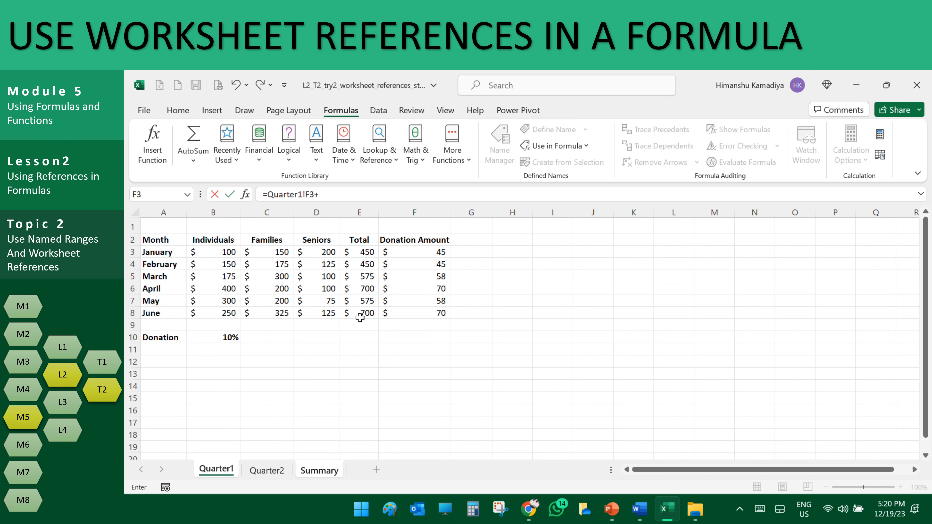
click(275, 474)
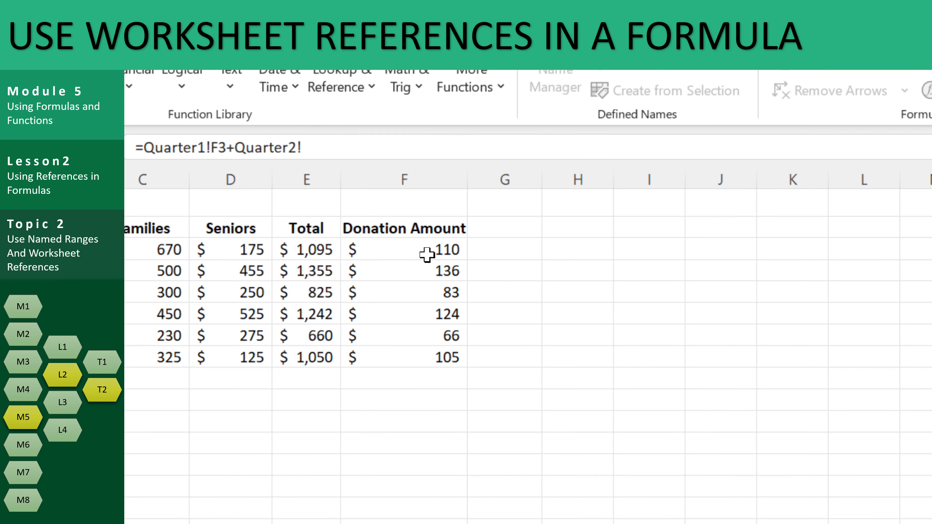
click(427, 254)
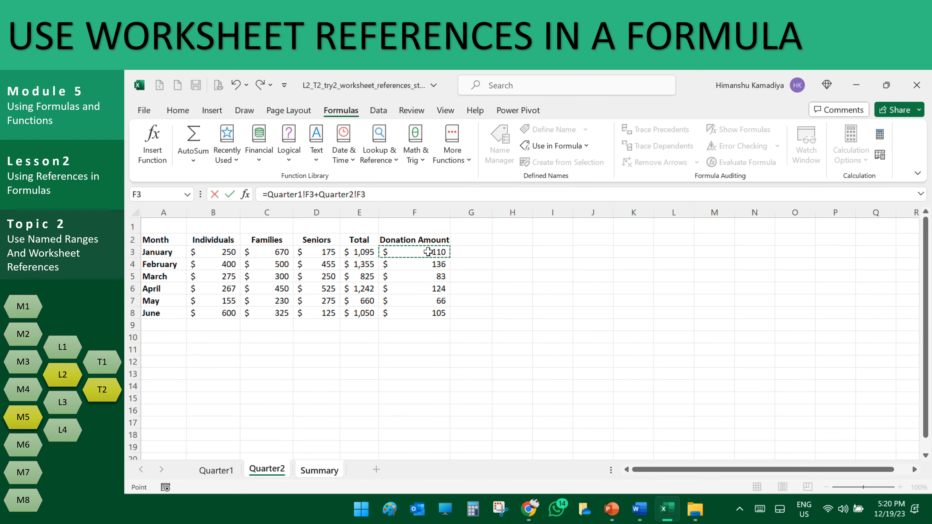
key(Return)
Fill the worksheet reference formula from B3 down through B8 for the remaining months to June.
click(260, 250)
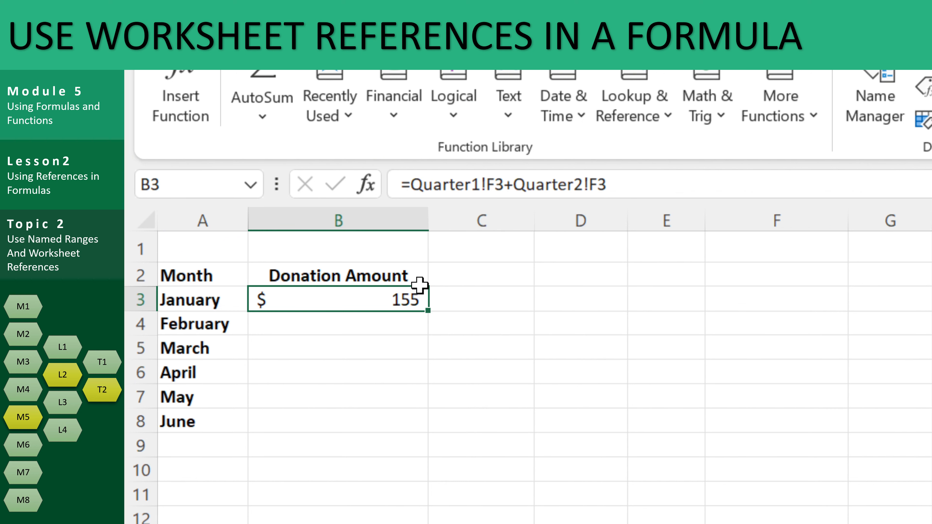
drag(430, 310, 381, 438)
Total the Donation Amount column in B9 with AutoSum and make the total bold.
click(366, 444)
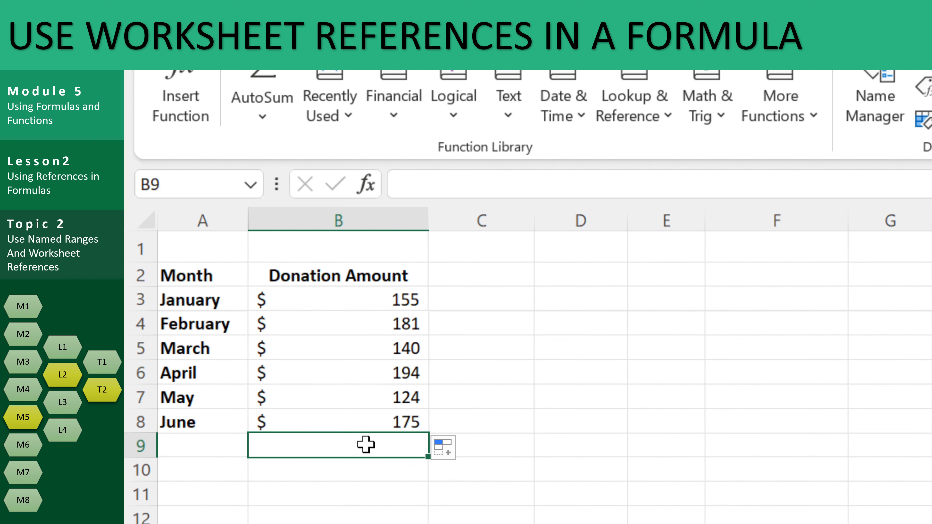
key(alt+equal)
key(Return)
click(365, 444)
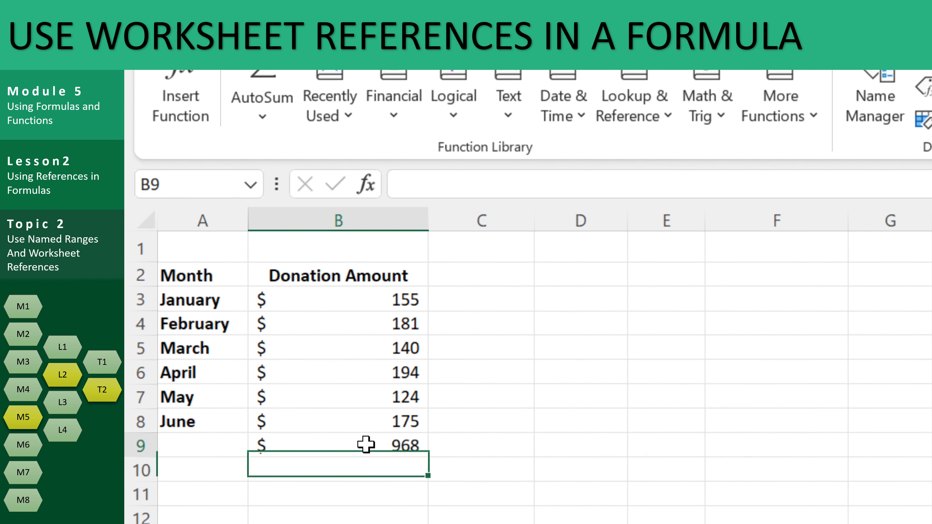
key(ctrl+b)
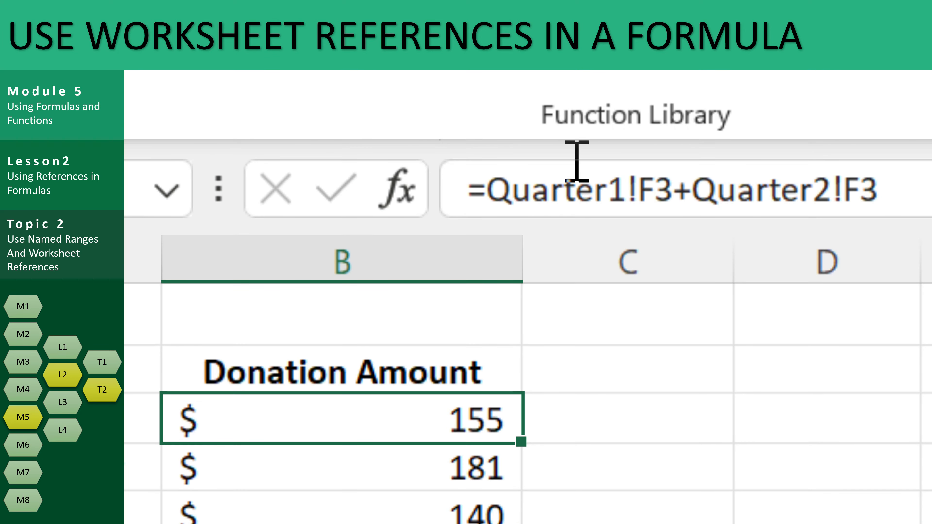
Examine the sheet names, exclamation marks and cell references in the formula in B3, leaving it unedited.
click(646, 194)
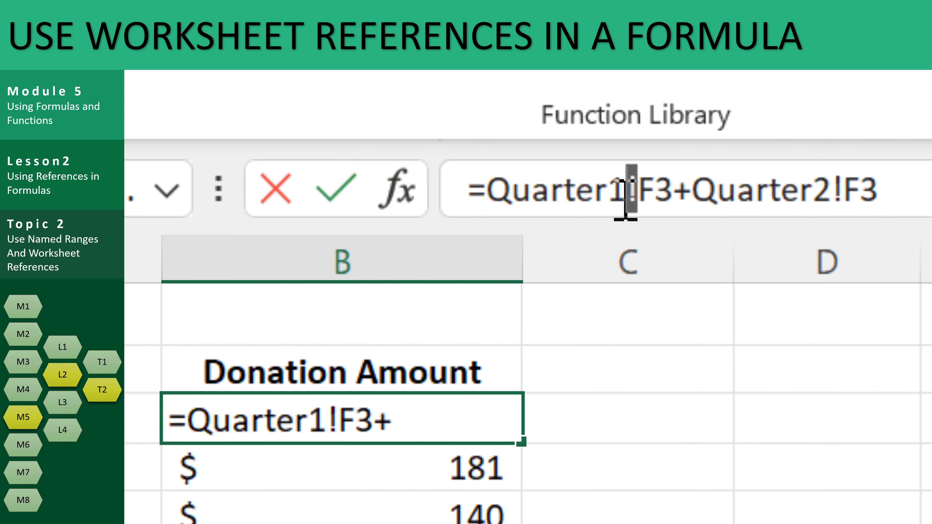
click(737, 189)
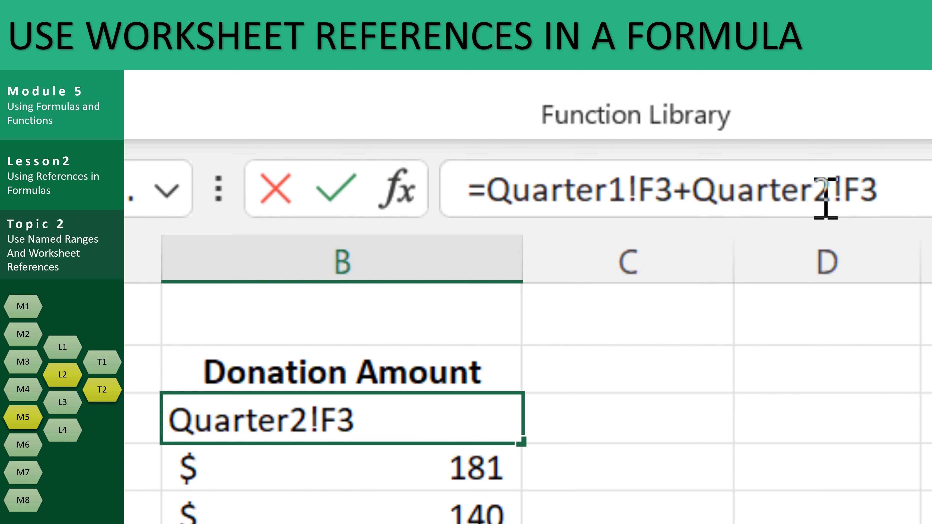
drag(834, 198, 679, 208)
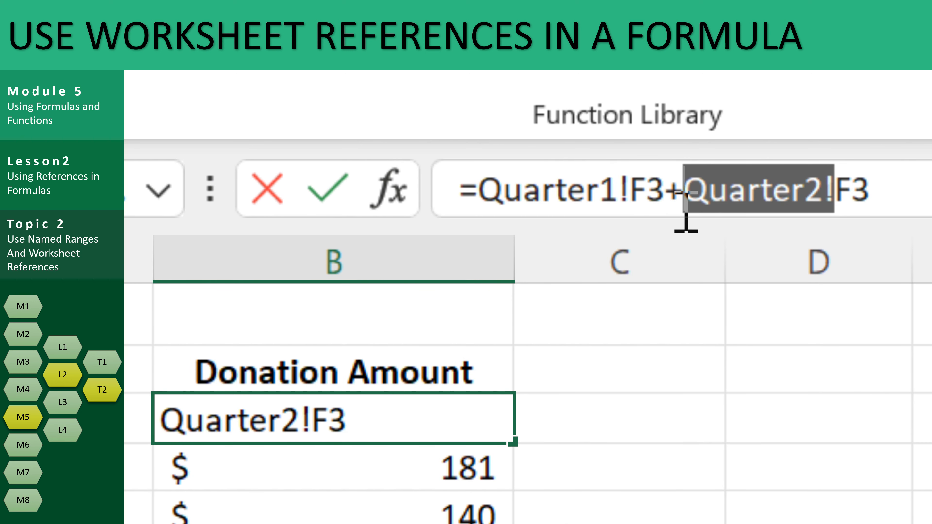
drag(815, 198, 778, 210)
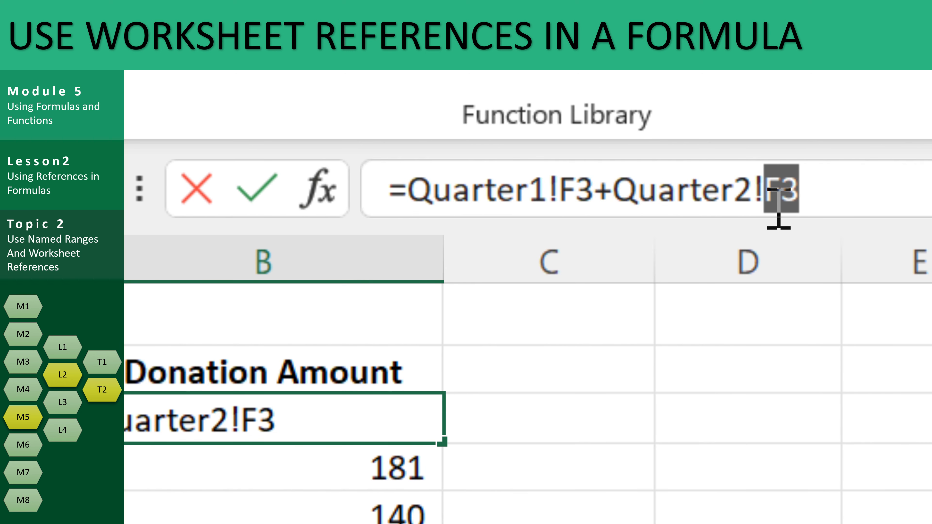
key(Escape)
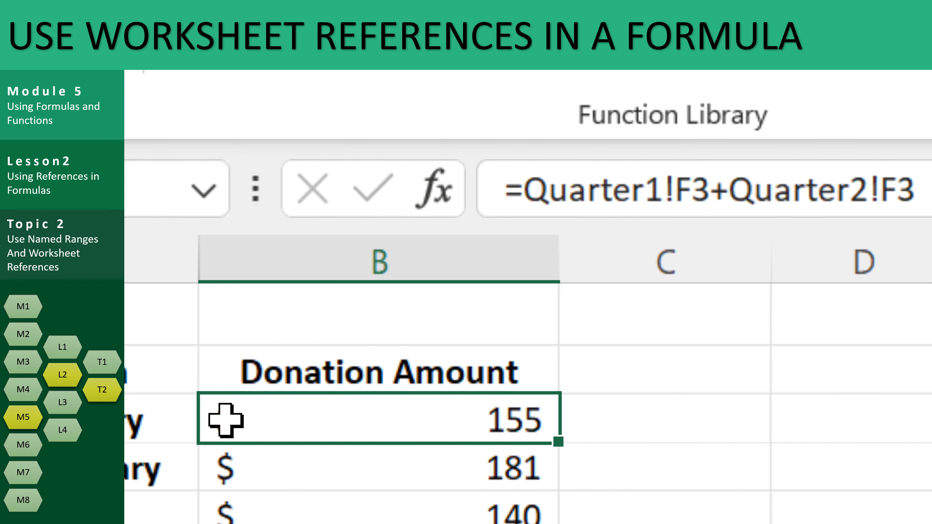